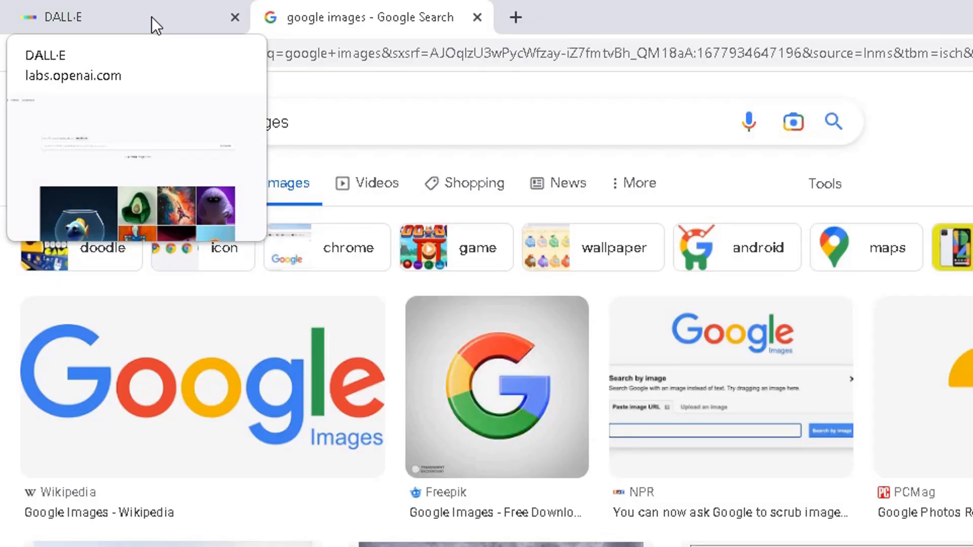
Switch to DALL·E and upload the picture windows_10_microphone_hero.webp for editing.
{"action": "left_click", "coordinate": [152, 17]}
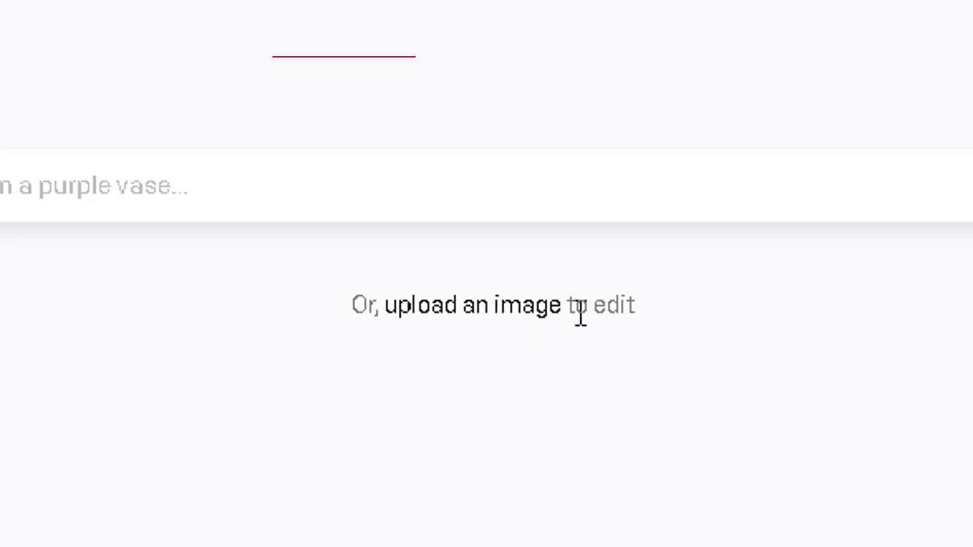
{"action": "left_click", "coordinate": [419, 309]}
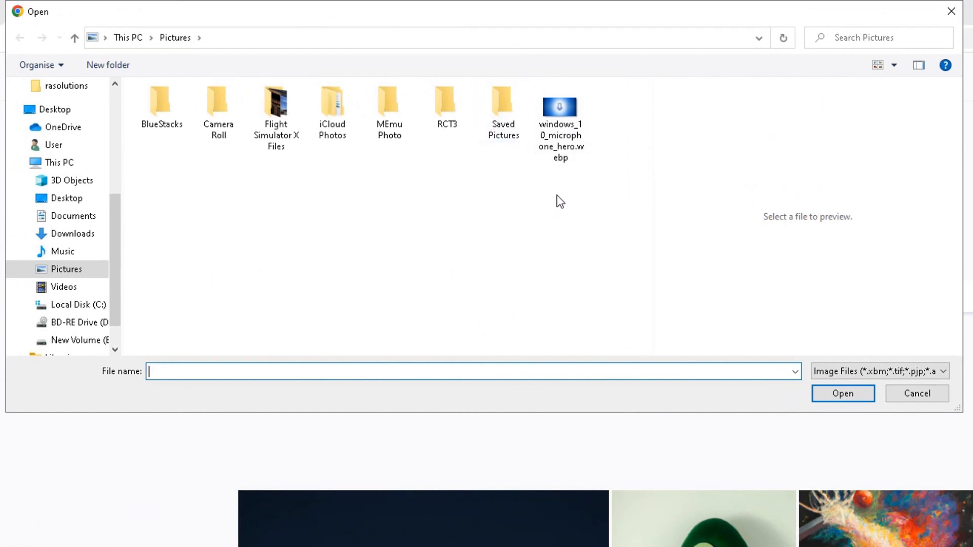
{"action": "left_click", "coordinate": [561, 154]}
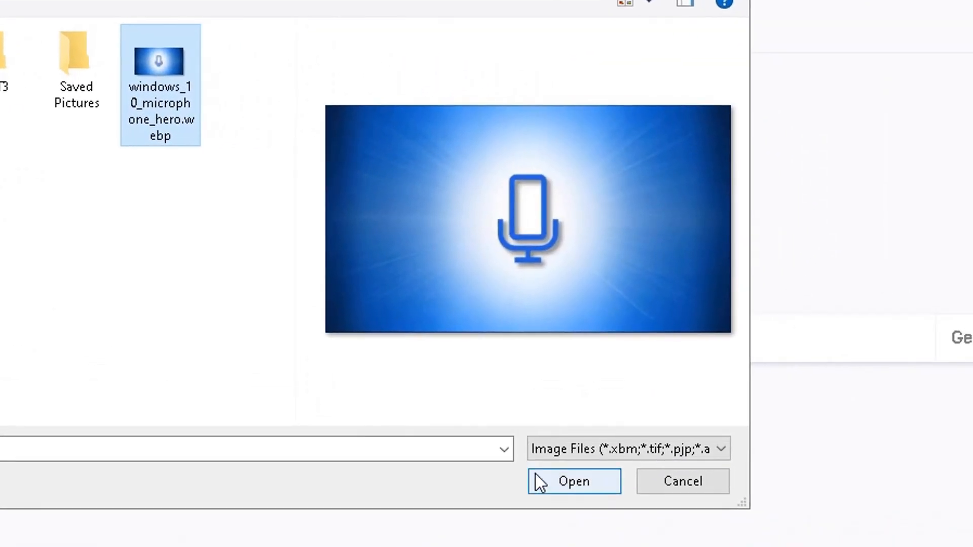
{"action": "left_click", "coordinate": [843, 393]}
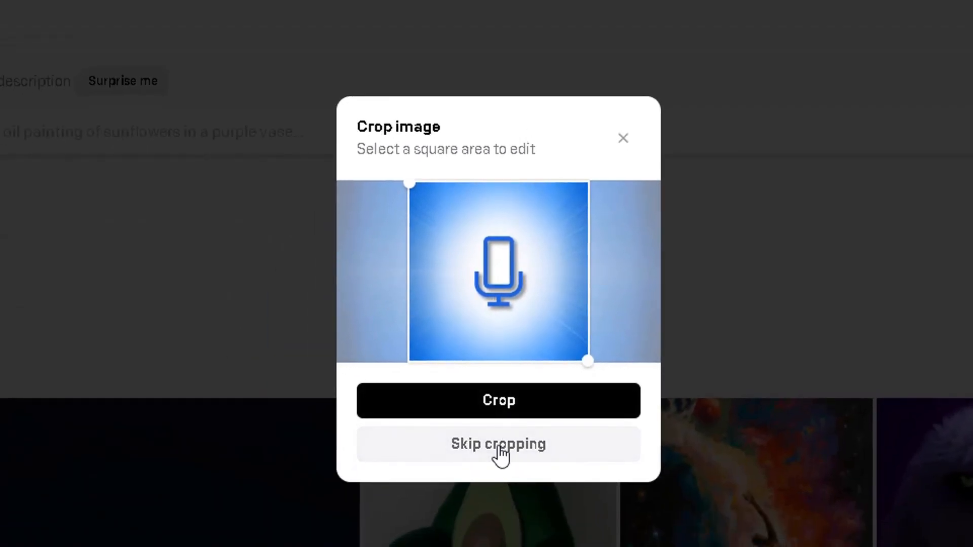
Crop the uploaded microphone picture to the preset square area and generate variations of it.
{"action": "left_click", "coordinate": [496, 406]}
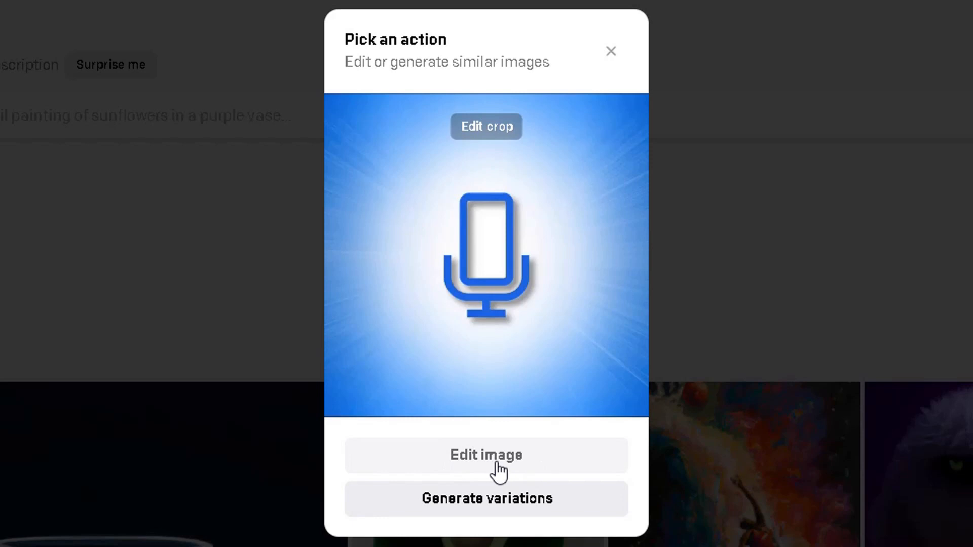
{"action": "left_click", "coordinate": [430, 512]}
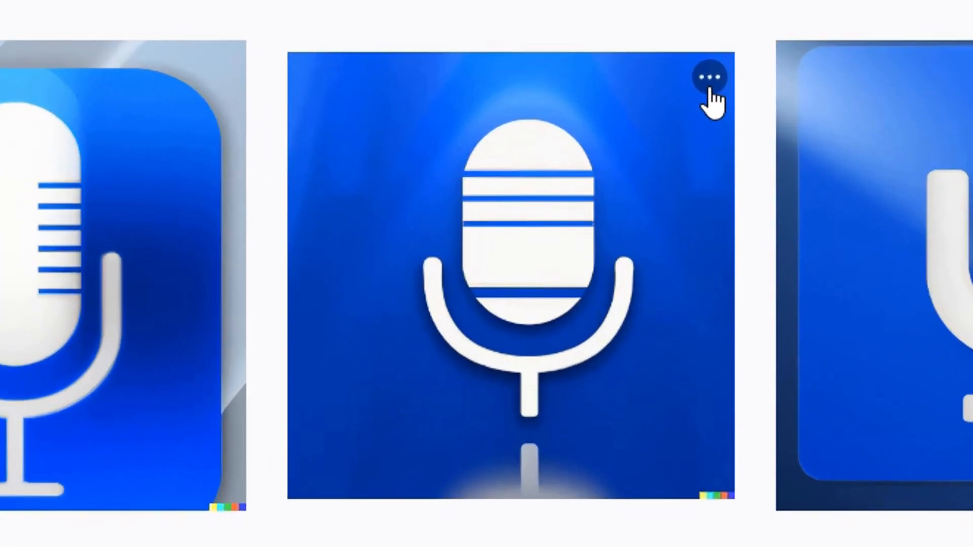
Download the microphone variation with three stripes across its upper part and close the opened picture.
{"action": "left_click", "coordinate": [749, 211]}
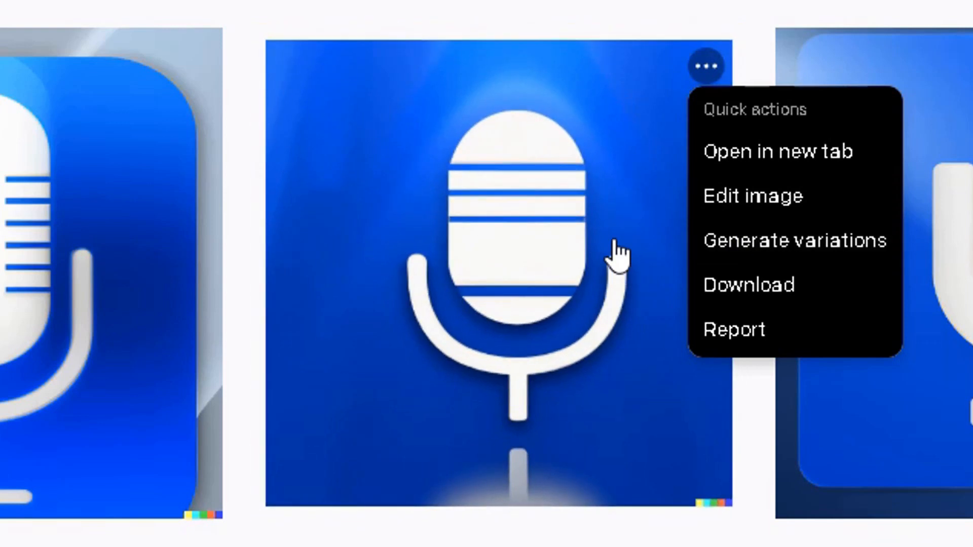
{"action": "left_click", "coordinate": [754, 286]}
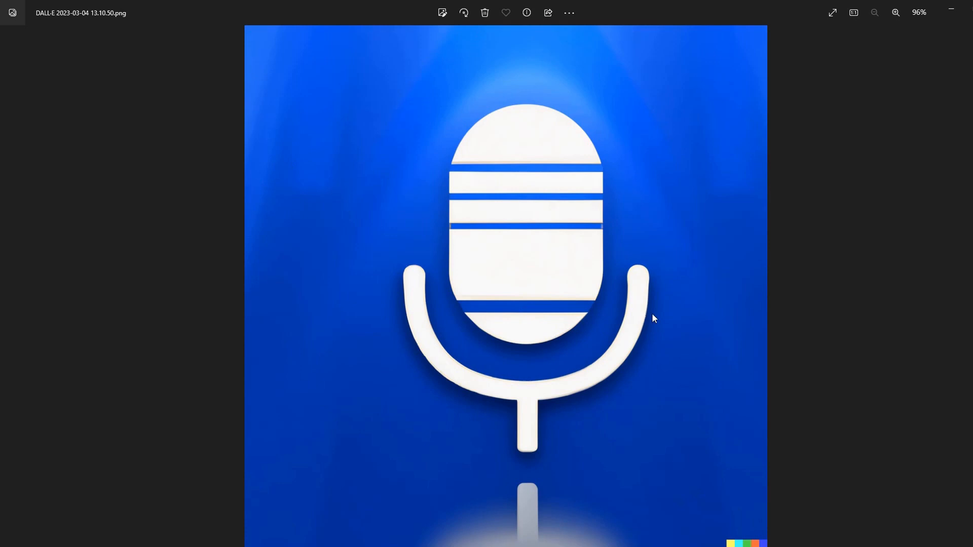
{"action": "left_click", "coordinate": [972, 8]}
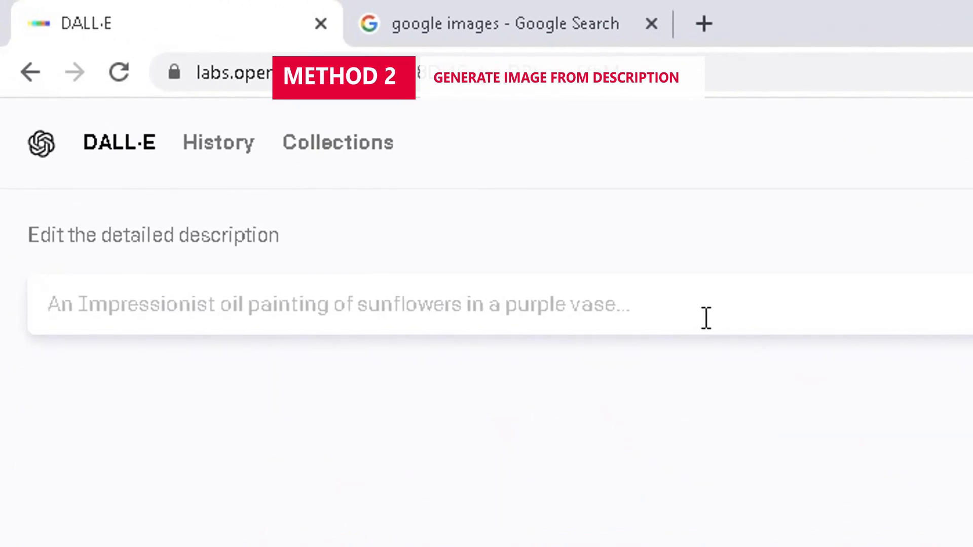
Enter "a microphone" as the detailed image description.
{"action": "left_click", "coordinate": [707, 317]}
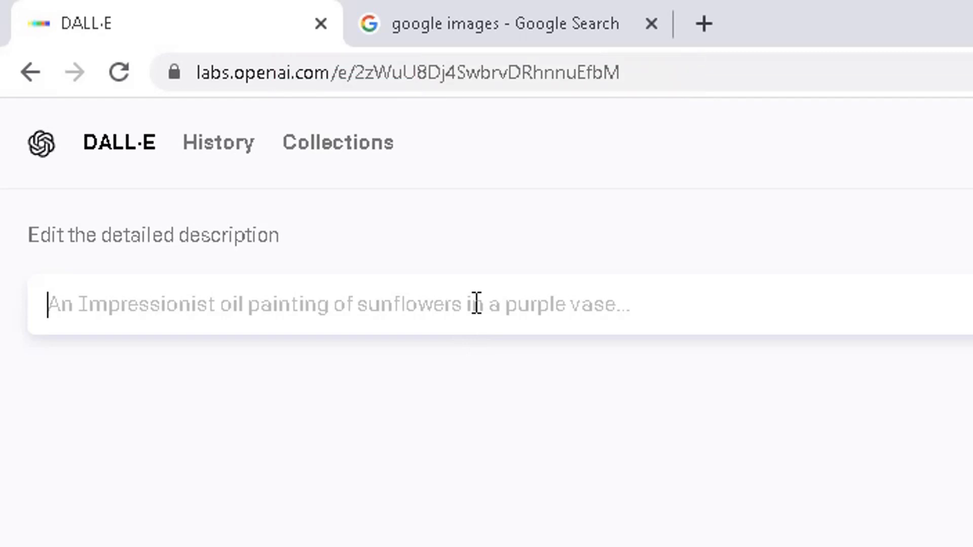
{"action": "type", "text": "an"}
{"action": "key", "text": "BackSpace"}
{"action": "type", "text": "mi"}
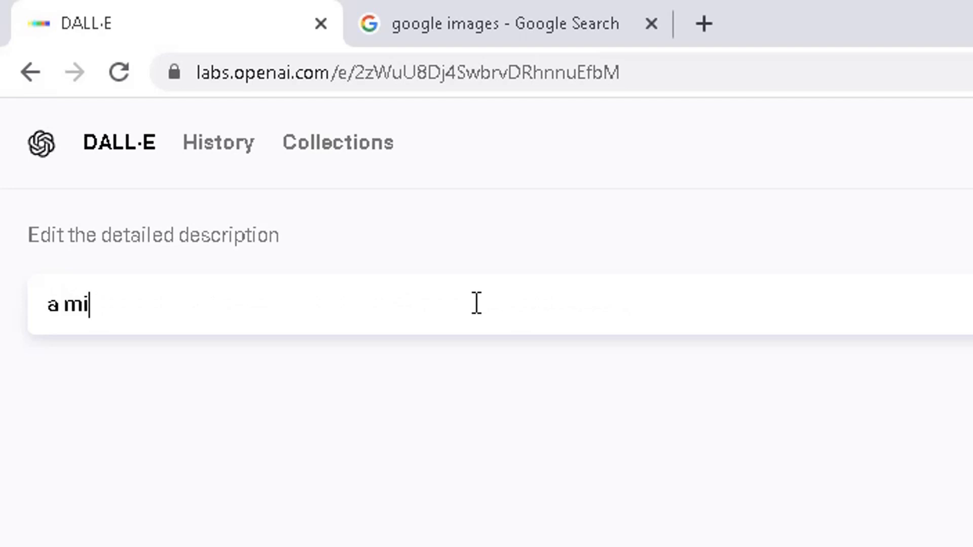
{"action": "type", "text": "crophone"}
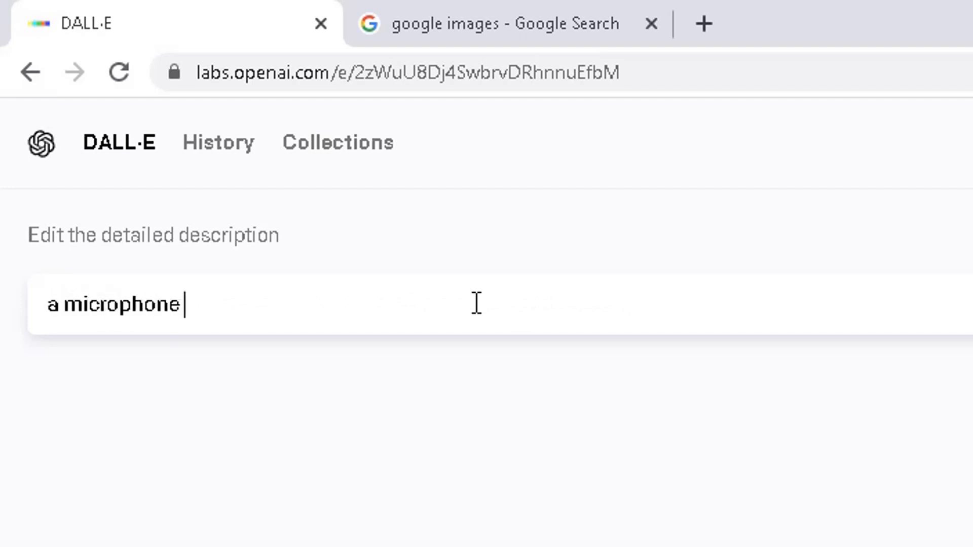
Change the description to "a cricket player holding a microphone as a cricket bat" and generate the images.
{"action": "key", "text": "BackSpace"}
{"action": "key", "text": "BackSpace"}
{"action": "key", "text": "BackSpace"}
{"action": "key", "text": "BackSpace"}
{"action": "key", "text": "BackSpace"}
{"action": "key", "text": "BackSpace"}
{"action": "key", "text": "BackSpace"}
{"action": "key", "text": "BackSpace"}
{"action": "key", "text": "BackSpace"}
{"action": "key", "text": "BackSpace"}
{"action": "key", "text": "BackSpace"}
{"action": "type", "text": "cricket playe"}
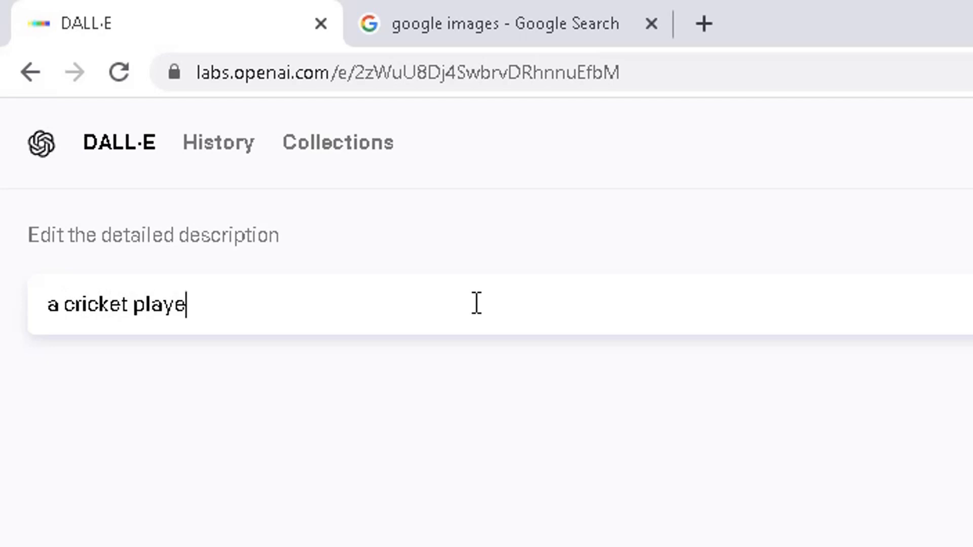
{"action": "type", "text": "r holding a mi"}
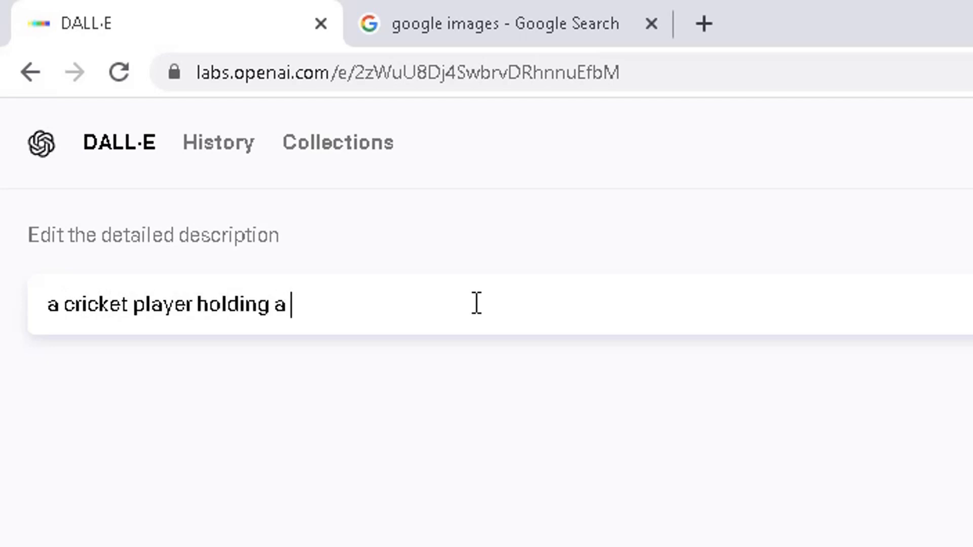
{"action": "type", "text": "crophone"}
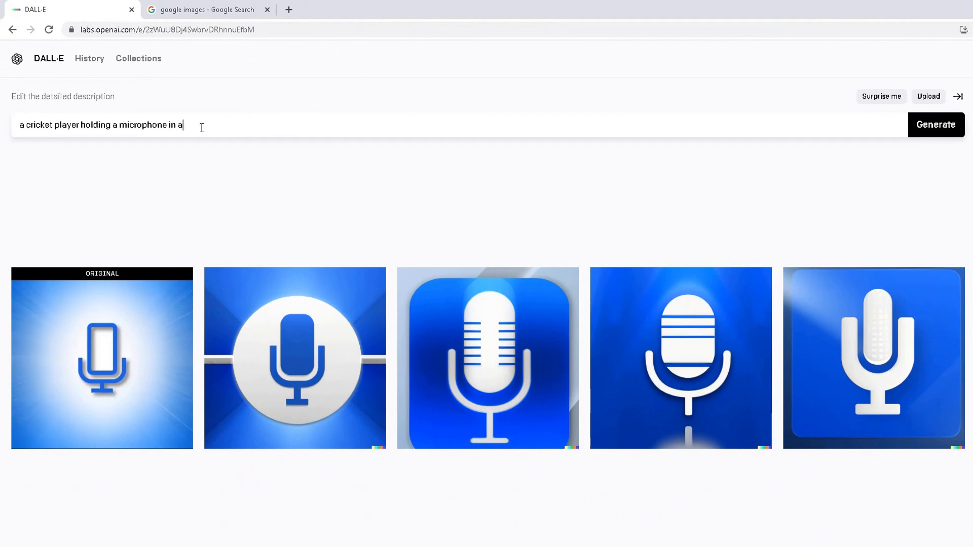
{"action": "type", "text": "as"}
{"action": "left_click", "coordinate": [932, 132]}
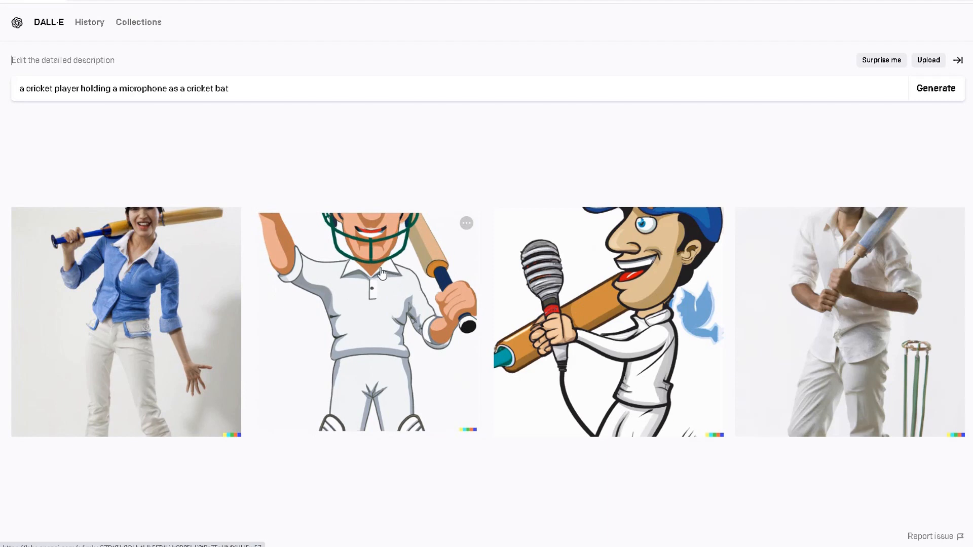
Examine the second, third and fourth generated cricket player images at full size, returning to the results each time.
{"action": "left_click", "coordinate": [382, 274]}
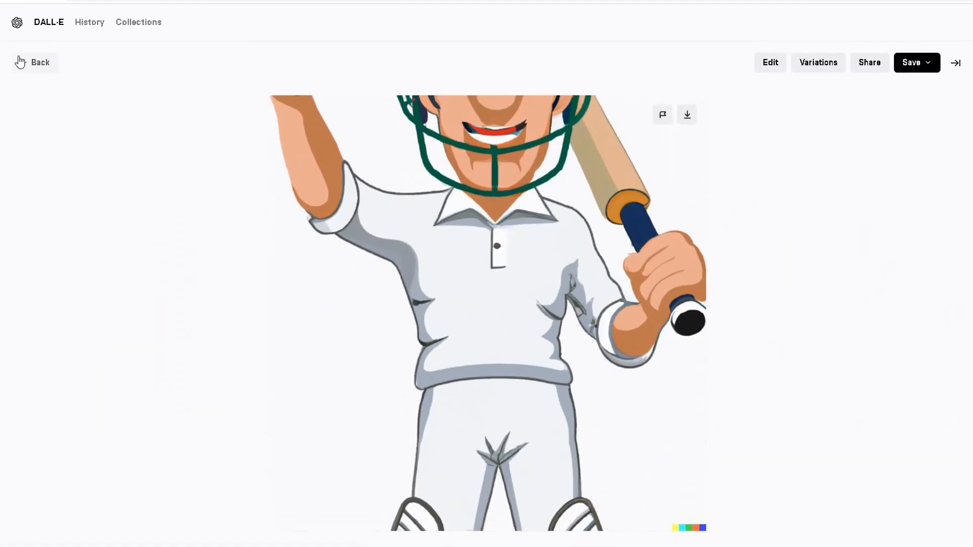
{"action": "left_click", "coordinate": [21, 62]}
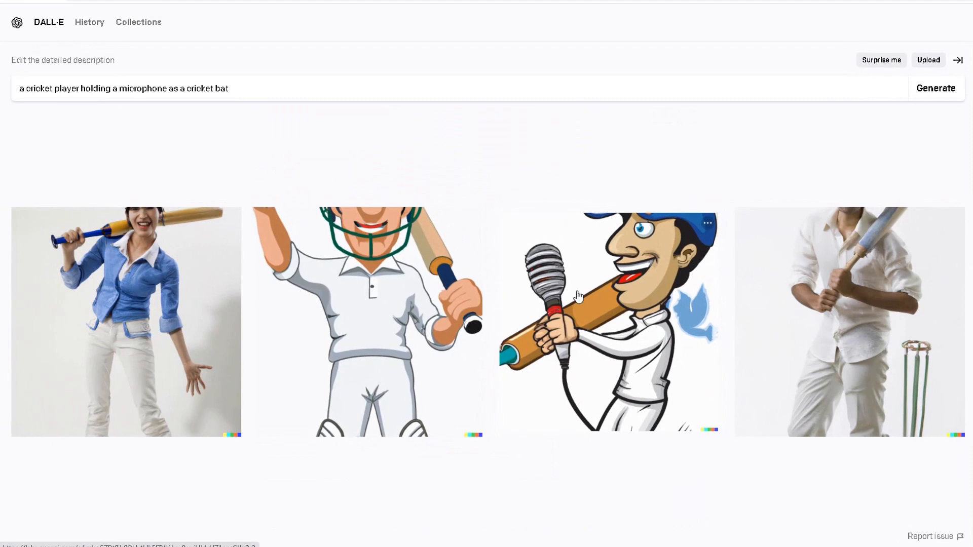
{"action": "left_click", "coordinate": [578, 296]}
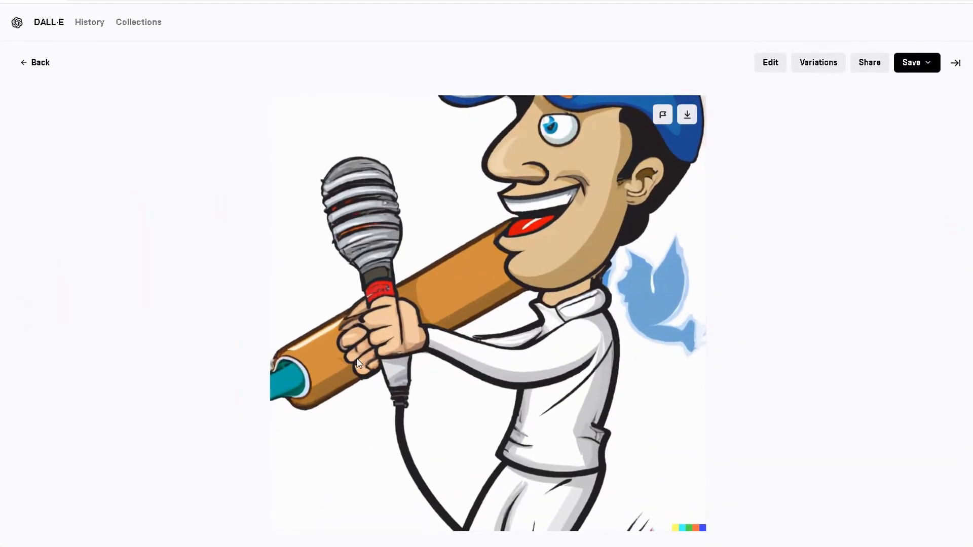
{"action": "left_click", "coordinate": [29, 64]}
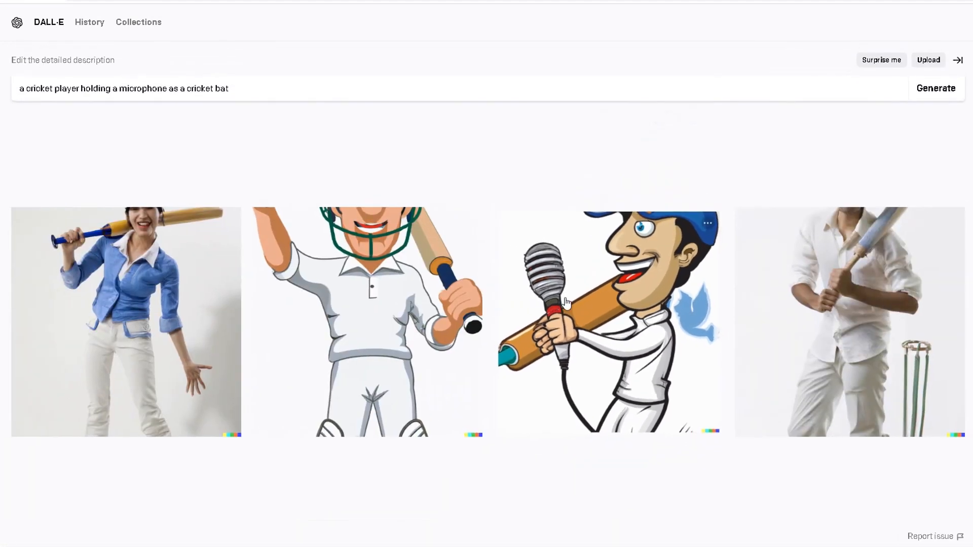
{"action": "left_click", "coordinate": [776, 304]}
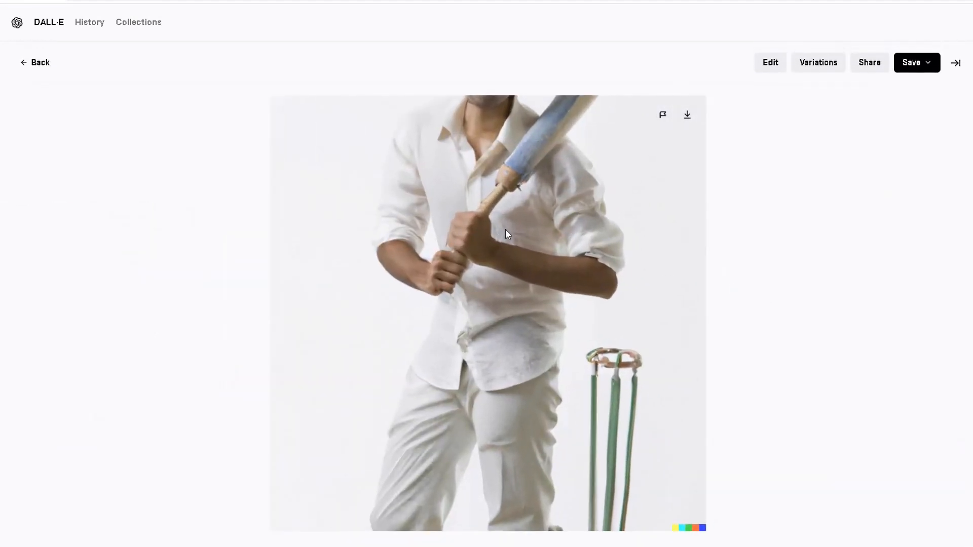
{"action": "left_click", "coordinate": [43, 65]}
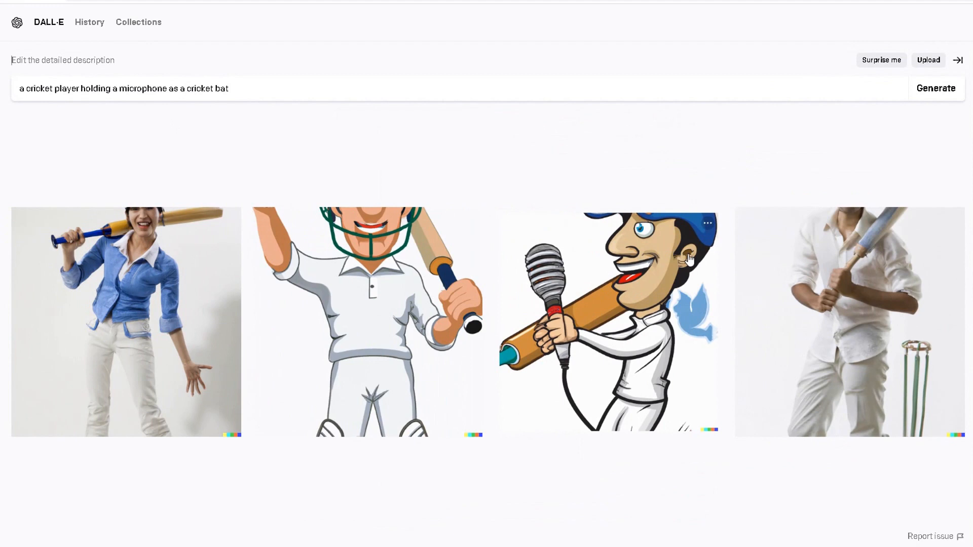
Replace the description with "a bowl of soup as an oil painting" and generate the images.
{"action": "triple_click", "coordinate": [245, 95]}
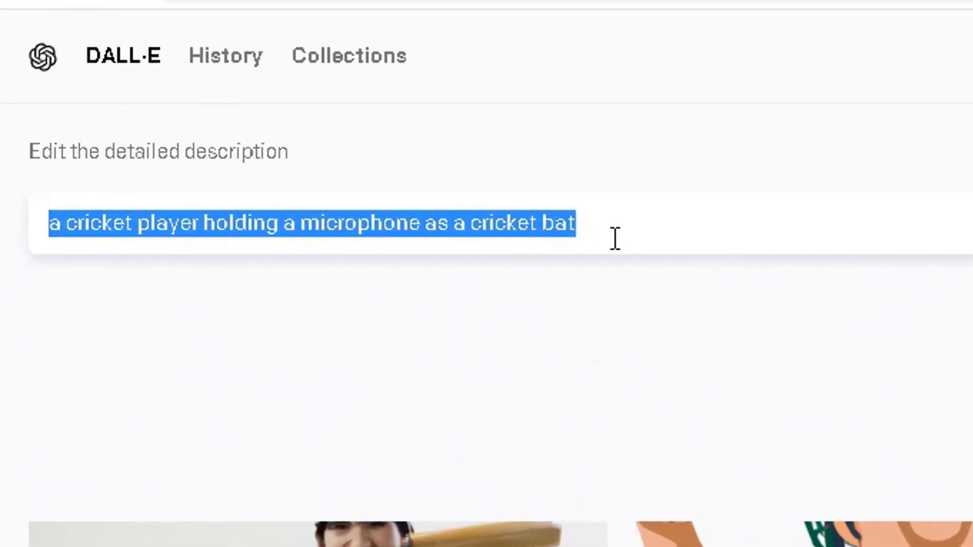
{"action": "type", "text": "a "}
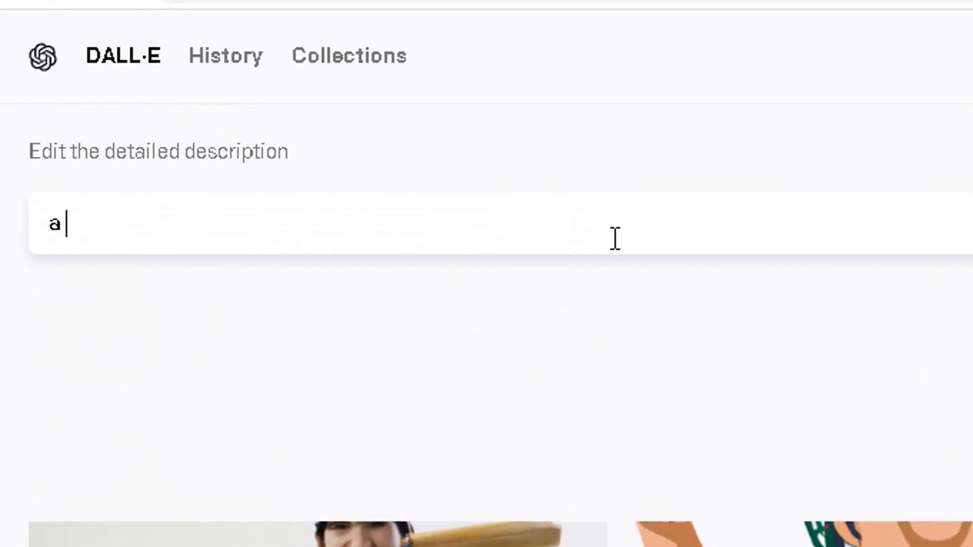
{"action": "type", "text": "bowl of "}
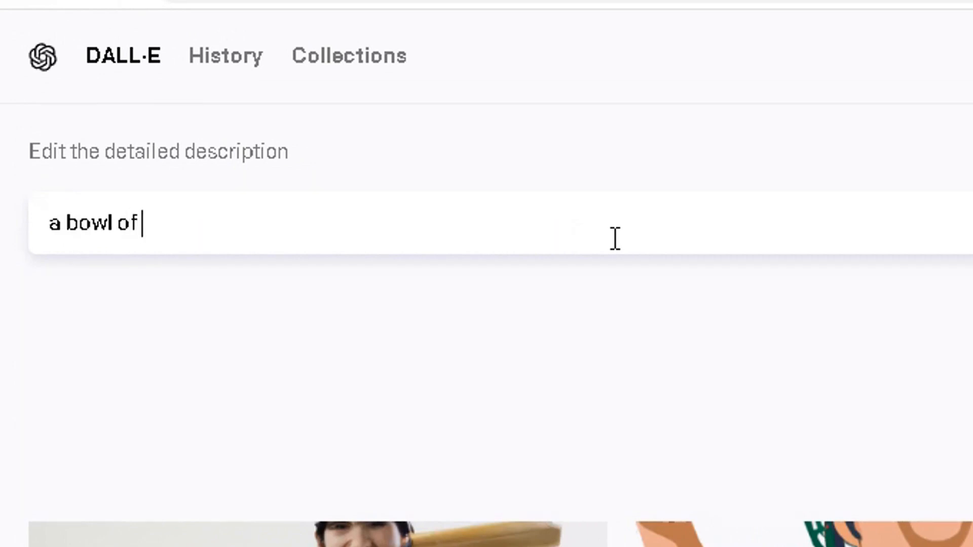
{"action": "type", "text": "soup as an"}
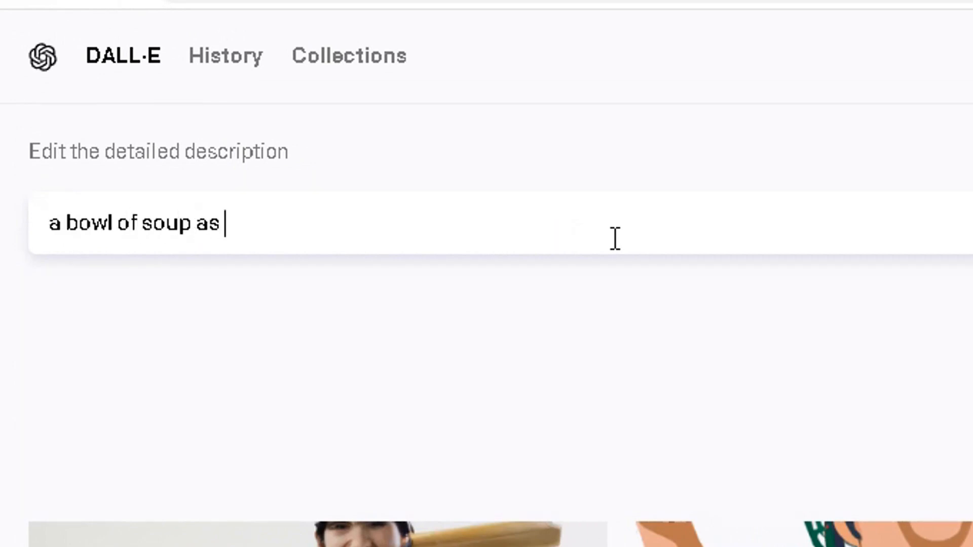
{"action": "type", "text": " oil painting"}
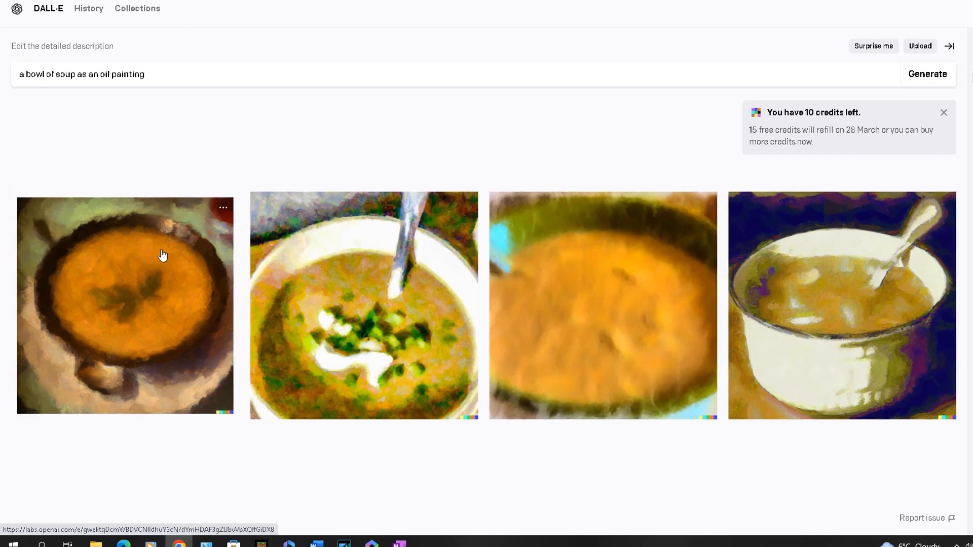
Check the quick actions offered for the first soup painting.
{"action": "left_click", "coordinate": [222, 209]}
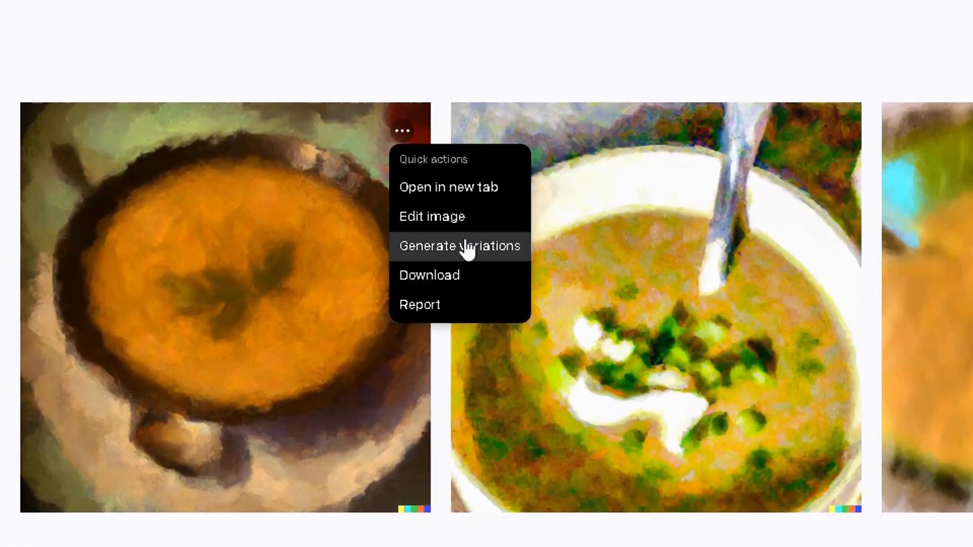
{"action": "key", "text": "Escape"}
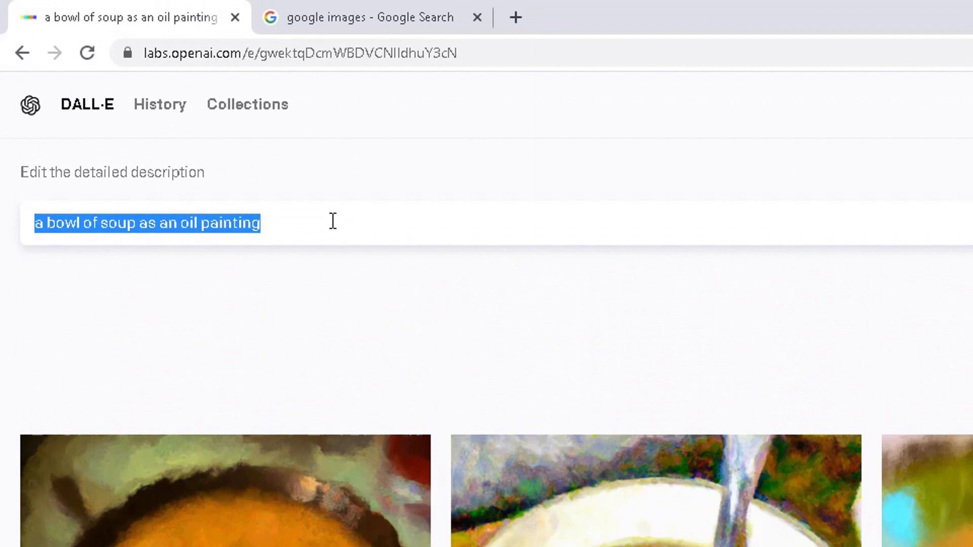
Change the description to "a bowl of soup that is a portal to another dimension as digital art" and generate the images.
{"action": "left_click", "coordinate": [333, 220]}
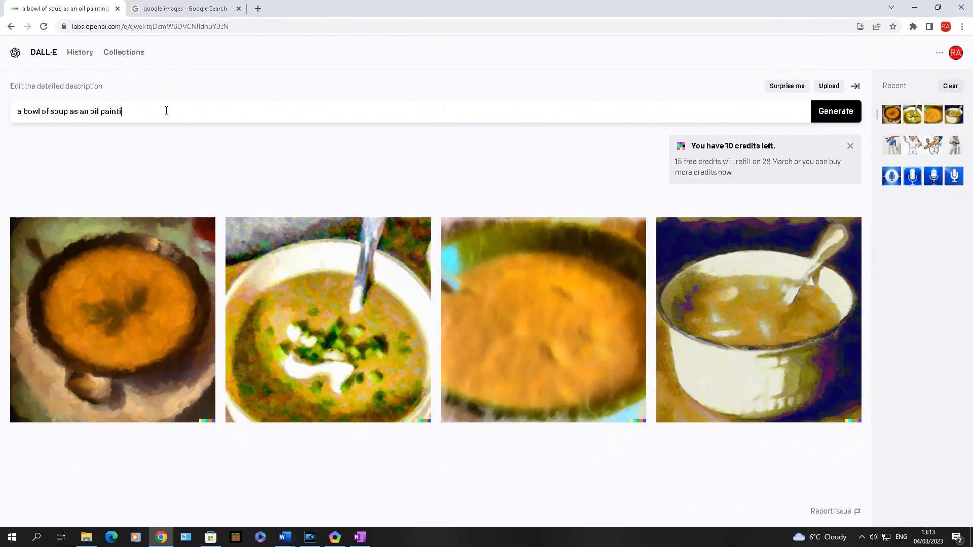
{"action": "key", "text": "BackSpace"}
{"action": "key", "text": "BackSpace"}
{"action": "key", "text": "BackSpace"}
{"action": "key", "text": "BackSpace"}
{"action": "key", "text": "BackSpace"}
{"action": "key", "text": "BackSpace"}
{"action": "key", "text": "BackSpace"}
{"action": "key", "text": "BackSpace"}
{"action": "key", "text": "BackSpace"}
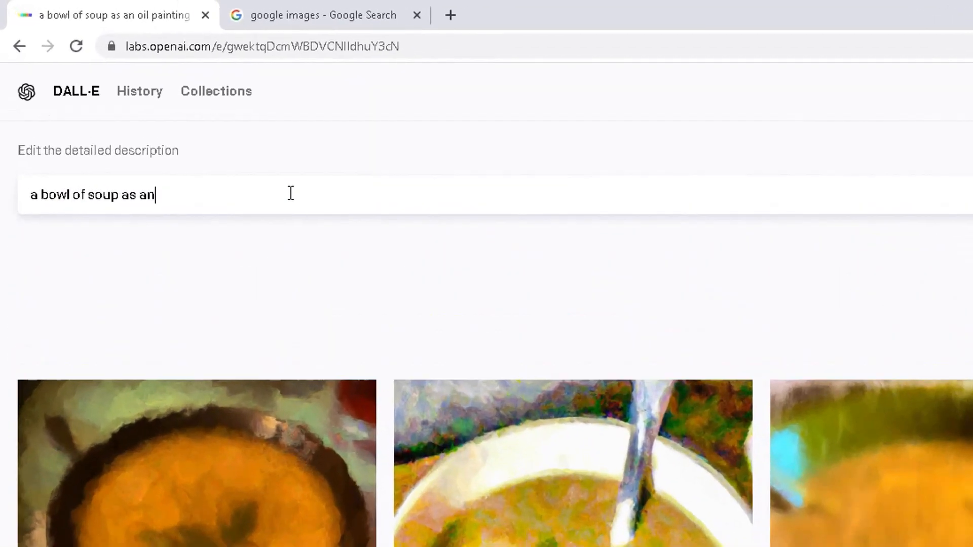
{"action": "type", "text": "that"}
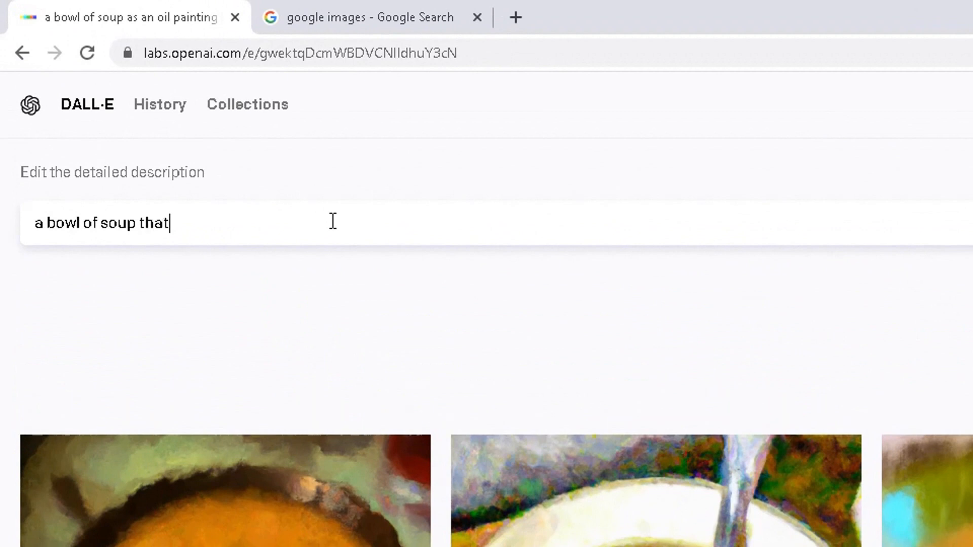
{"action": "type", "text": " is a oportal to another demi"}
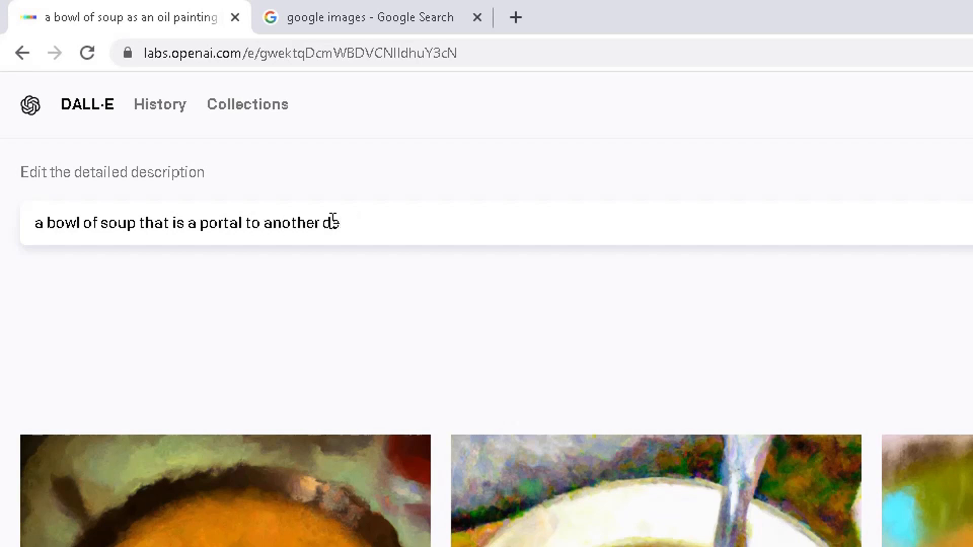
{"action": "type", "text": "imension"}
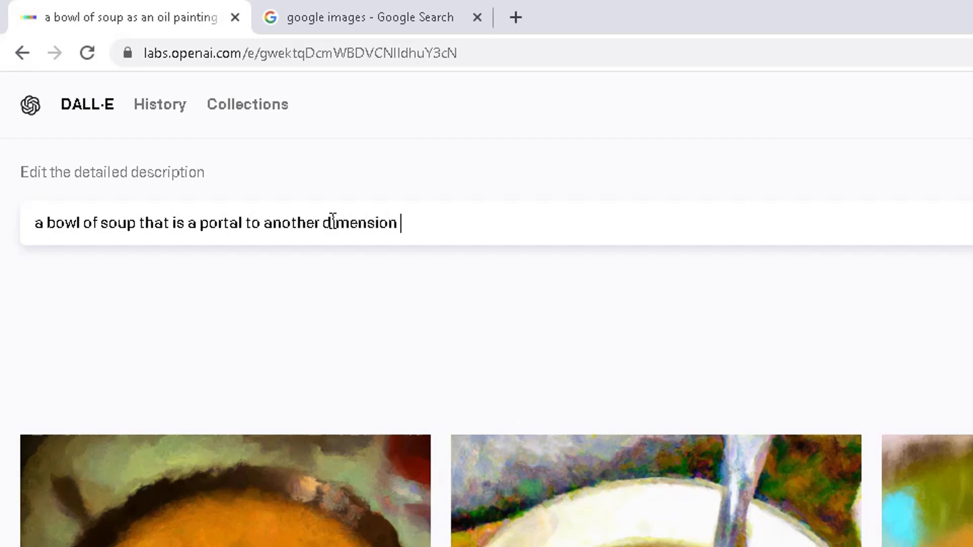
{"action": "type", "text": " as digital art"}
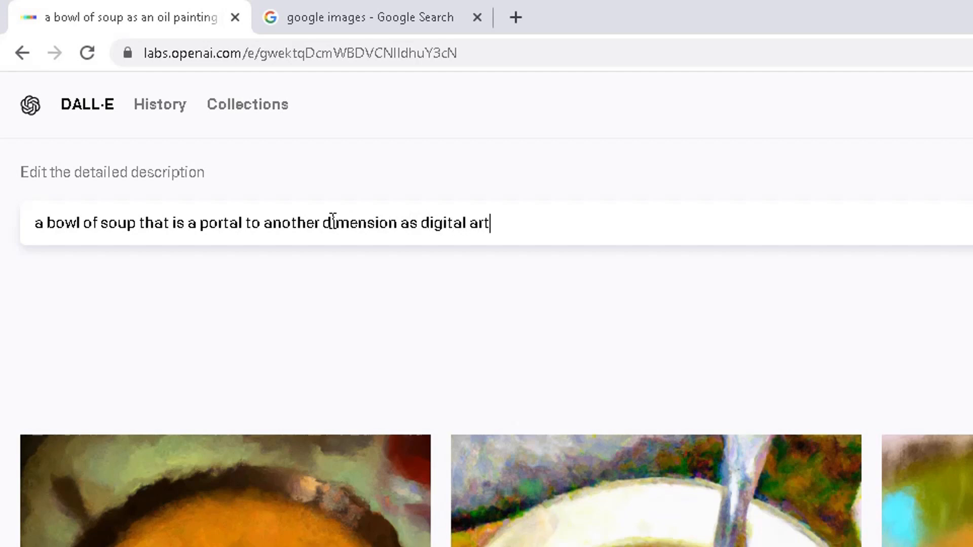
{"action": "key", "text": "Return"}
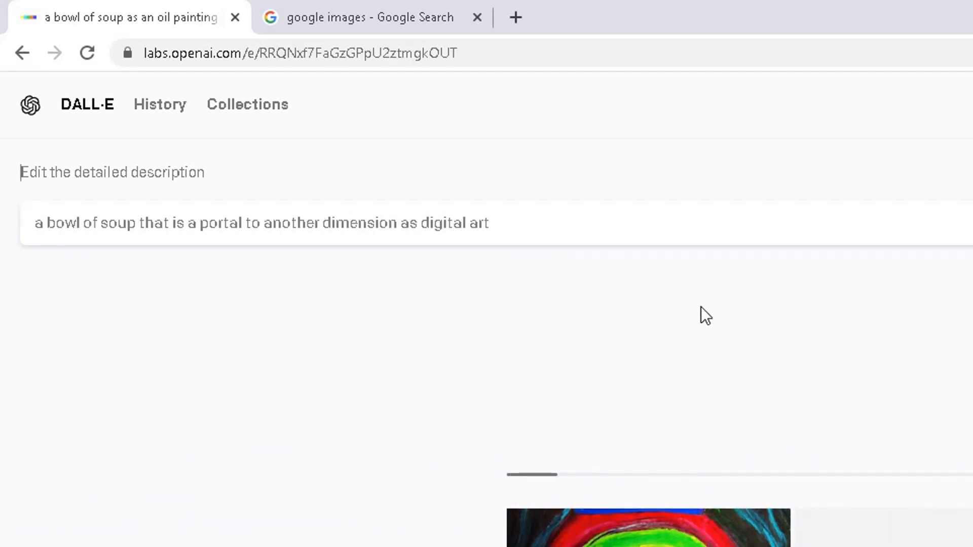